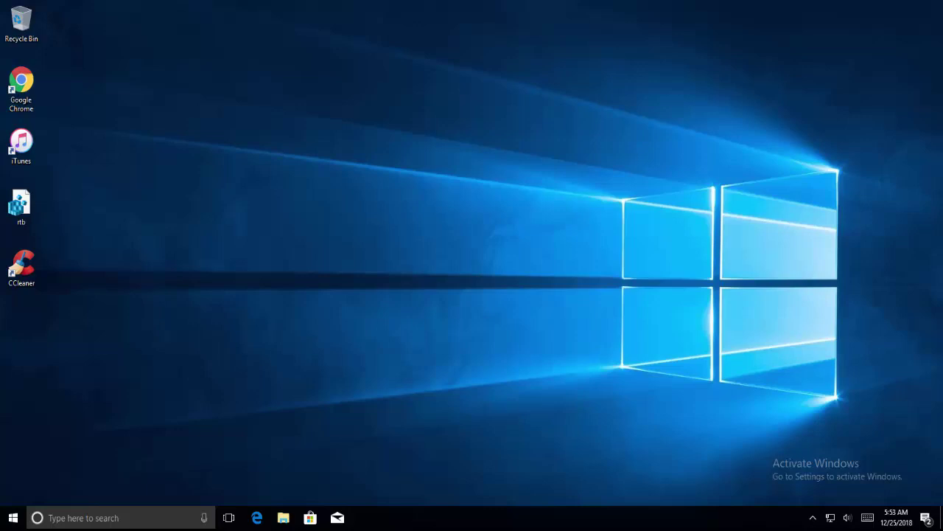
# Step: Open the Control Panel by running the command "control panel"
pyautogui.press('super+x')
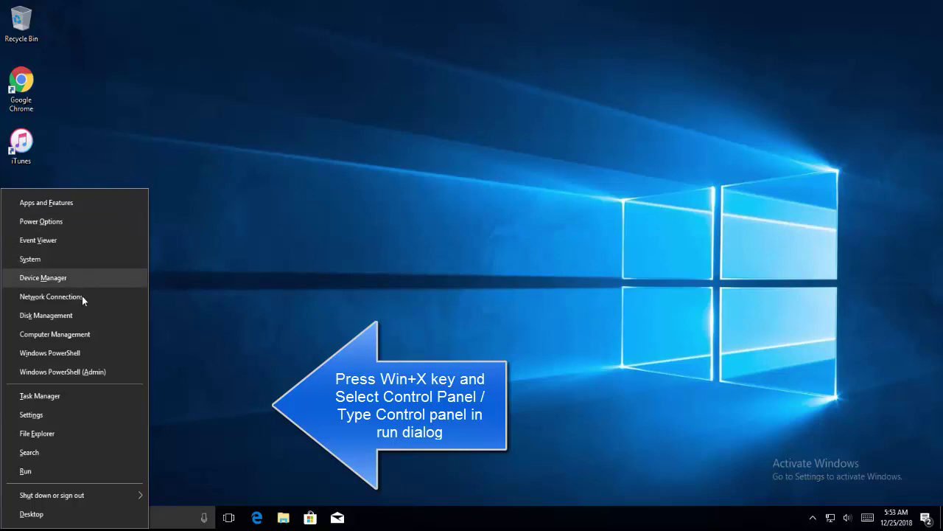
pyautogui.click(85, 477)
pyautogui.write('control')
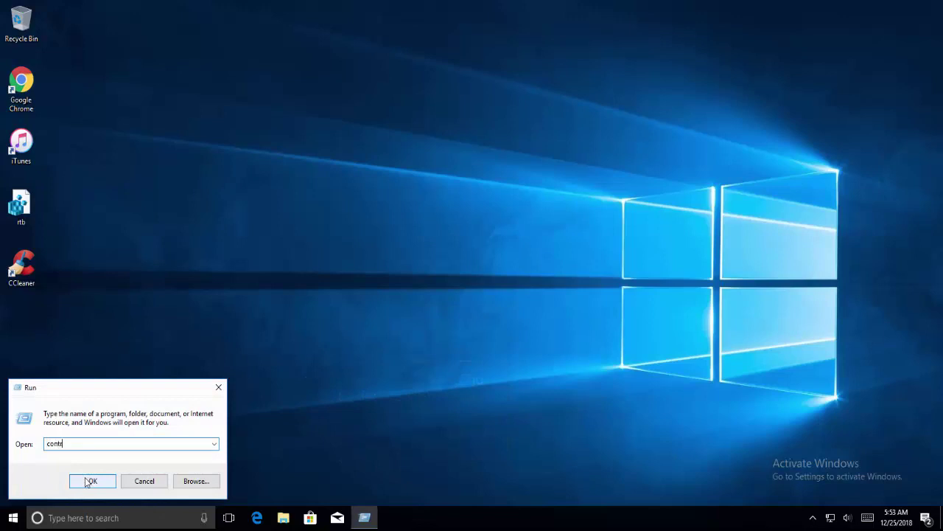
pyautogui.write(' pab')
pyautogui.press('BackSpace')
pyautogui.write('nel')
pyautogui.click(88, 480)
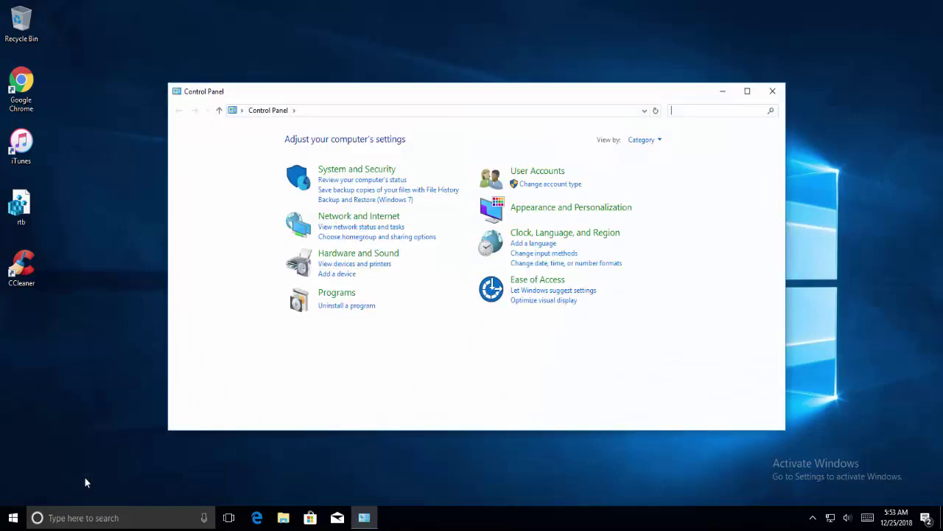
# Step: Show all Control Panel items as large icons and maximize the window
pyautogui.click(663, 140)
pyautogui.click(663, 172)
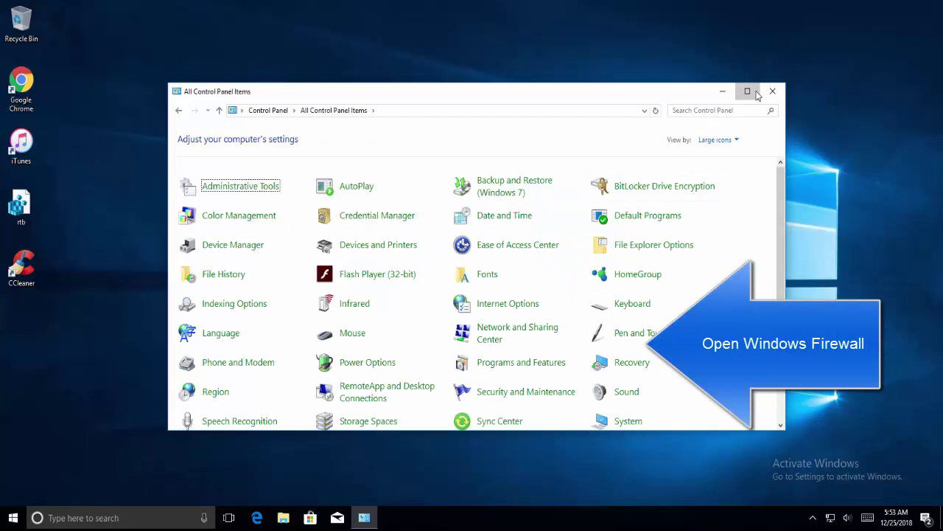
pyautogui.click(747, 91)
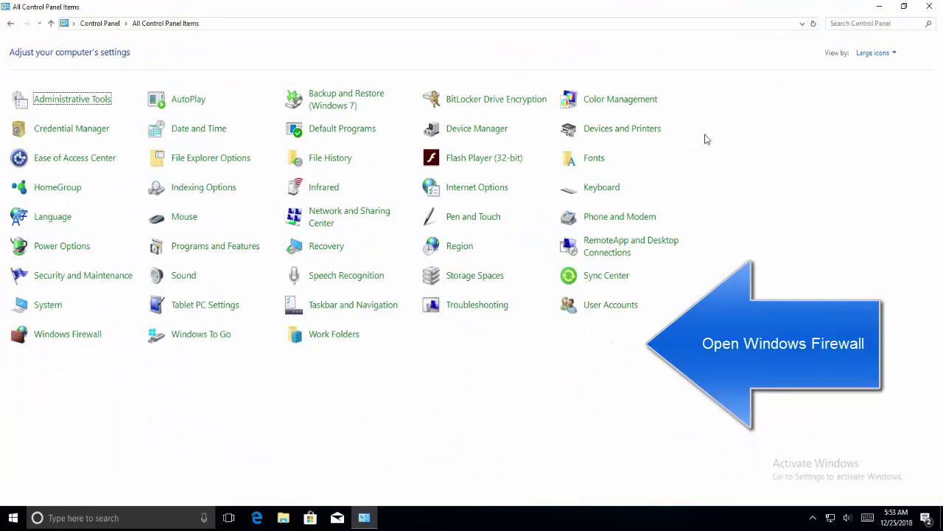
# Step: Check in the Windows Firewall on/off settings whether it is enabled for private and public networks, and close the window
pyautogui.click(44, 339)
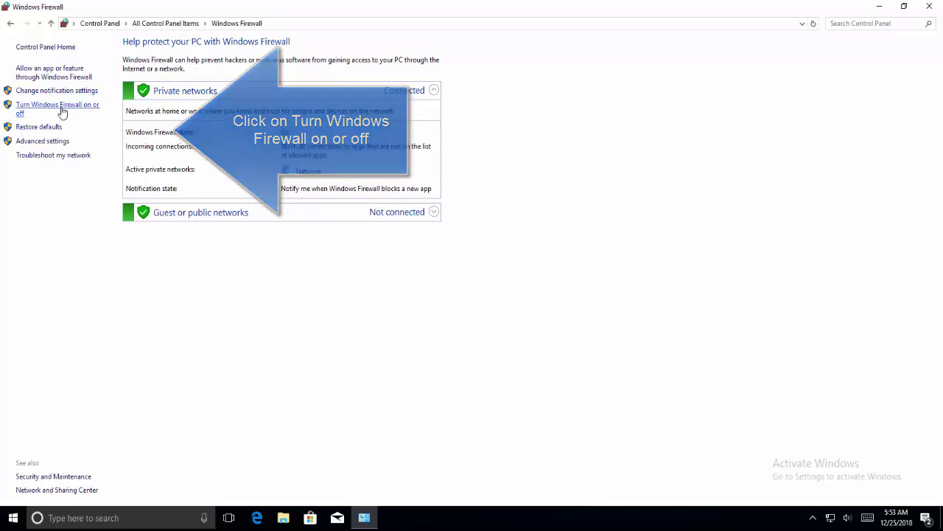
pyautogui.click(60, 110)
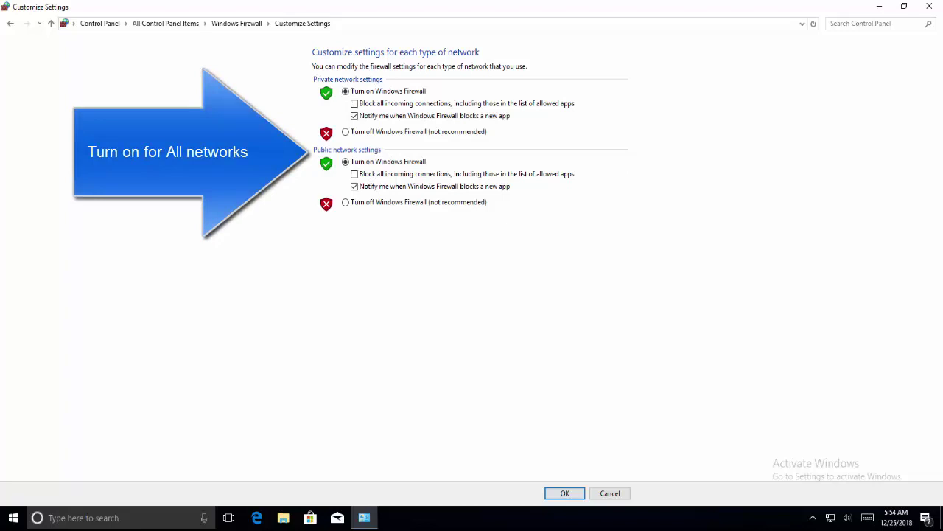
pyautogui.click(930, 9)
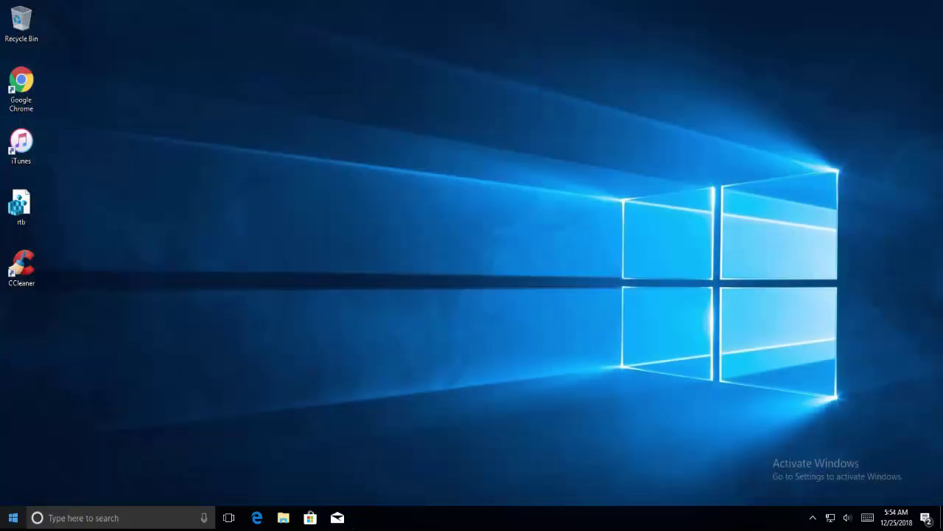
# Step: Search for "services" and run the Services desktop app as administrator
pyautogui.click(15, 524)
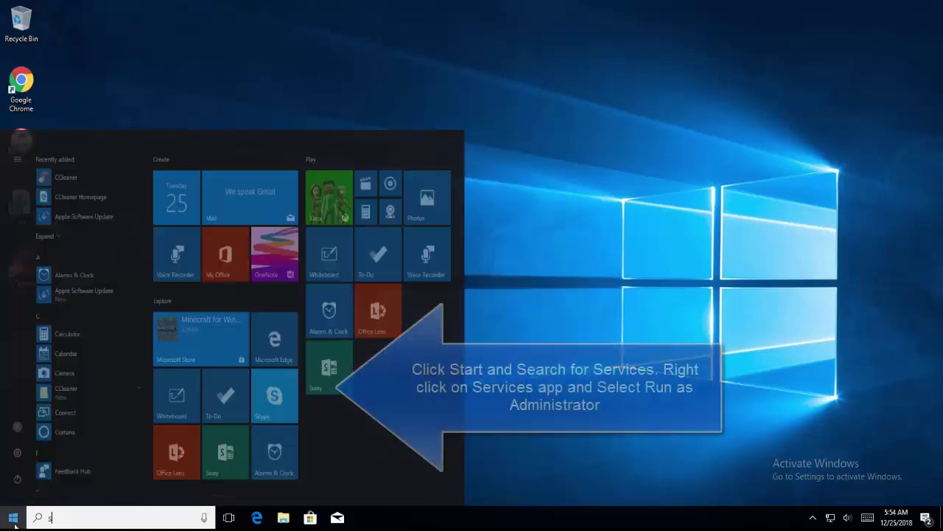
pyautogui.write('services')
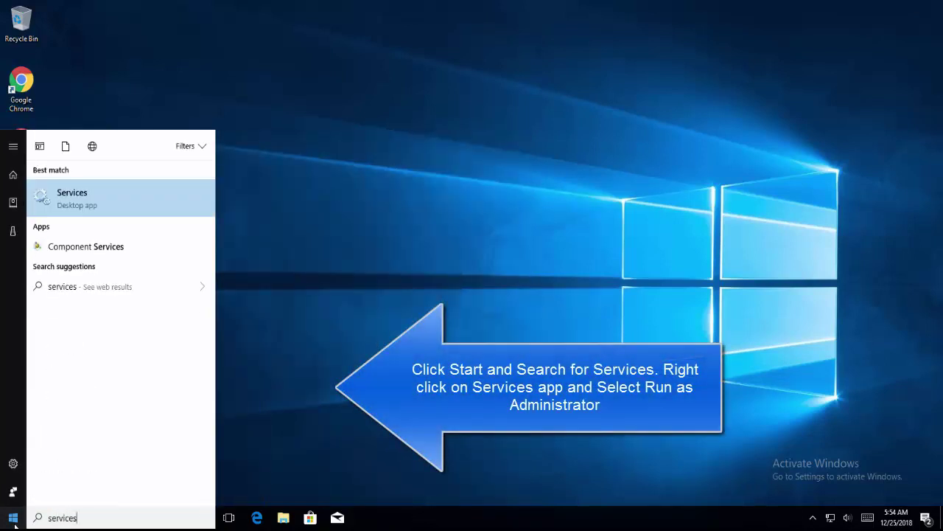
pyautogui.rightClick(84, 194)
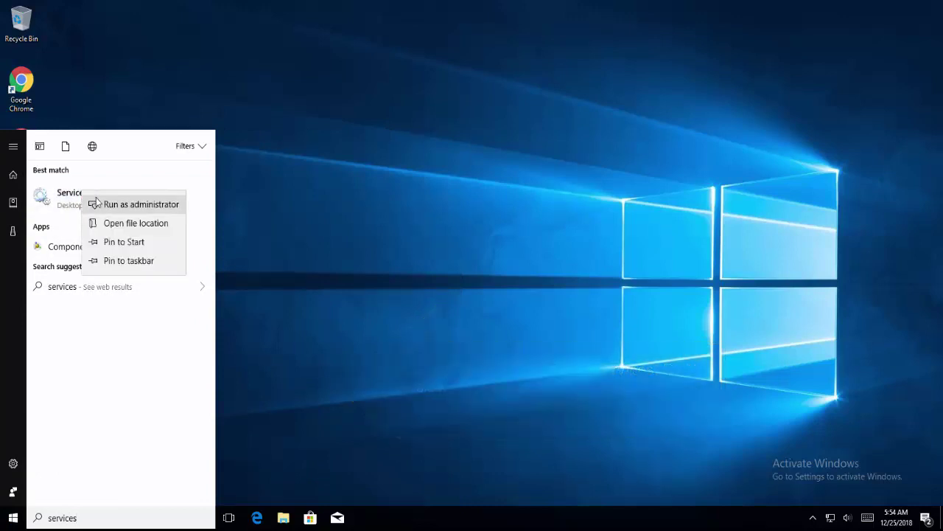
pyautogui.click(97, 203)
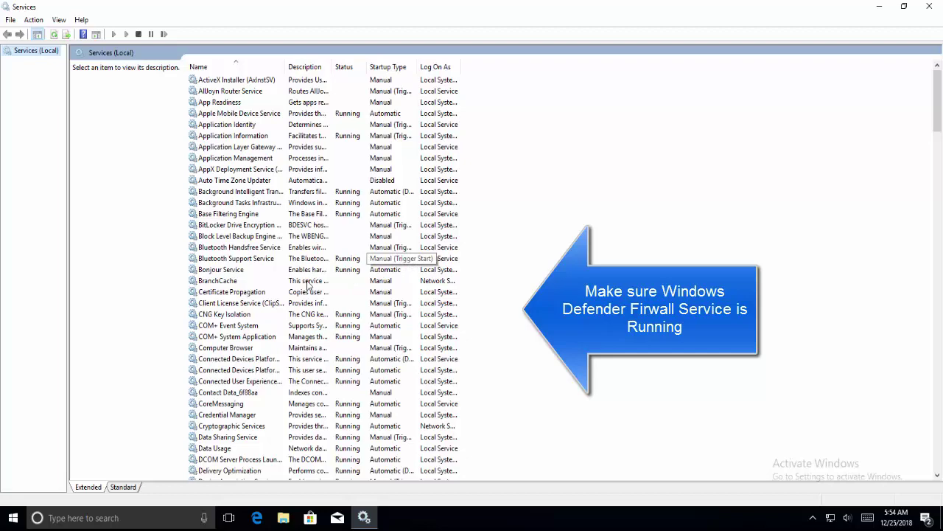
# Step: Check the status of the Windows Defender Antivirus Service in the services list with the Name column widened, and close Services
pyautogui.click(221, 315)
pyautogui.press('w')
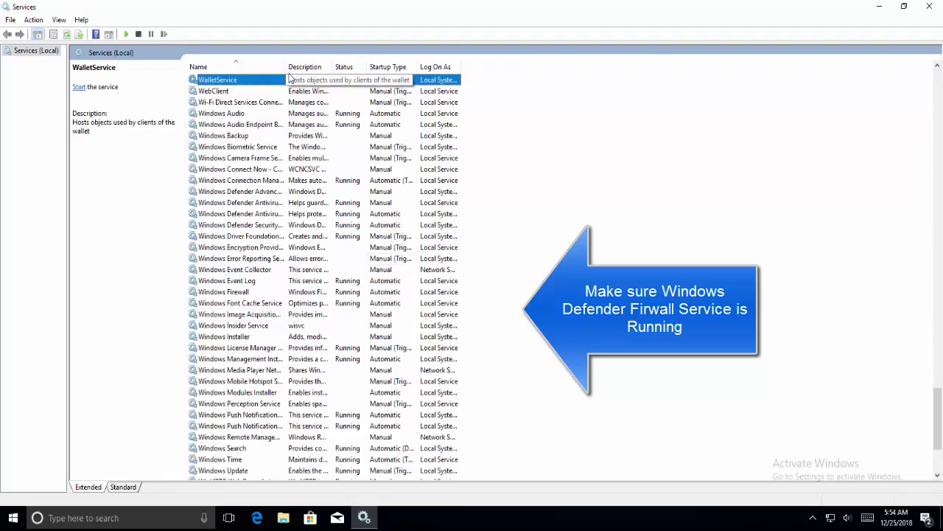
pyautogui.moveTo(287, 68); pyautogui.dragTo(407, 70)
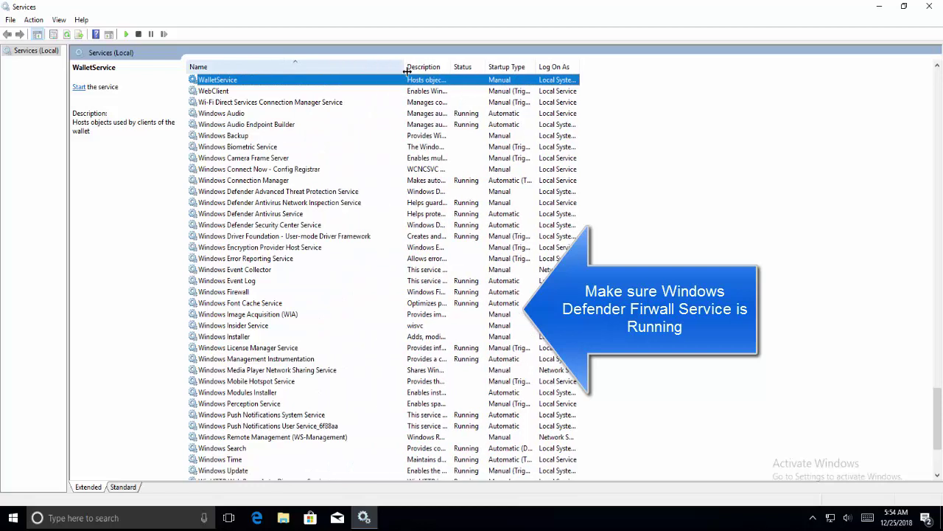
pyautogui.click(280, 213)
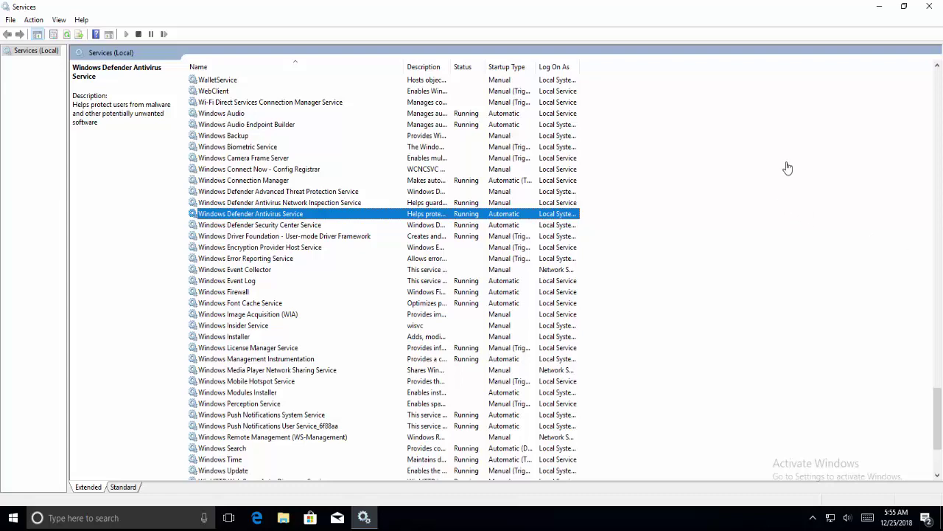
pyautogui.click(929, 8)
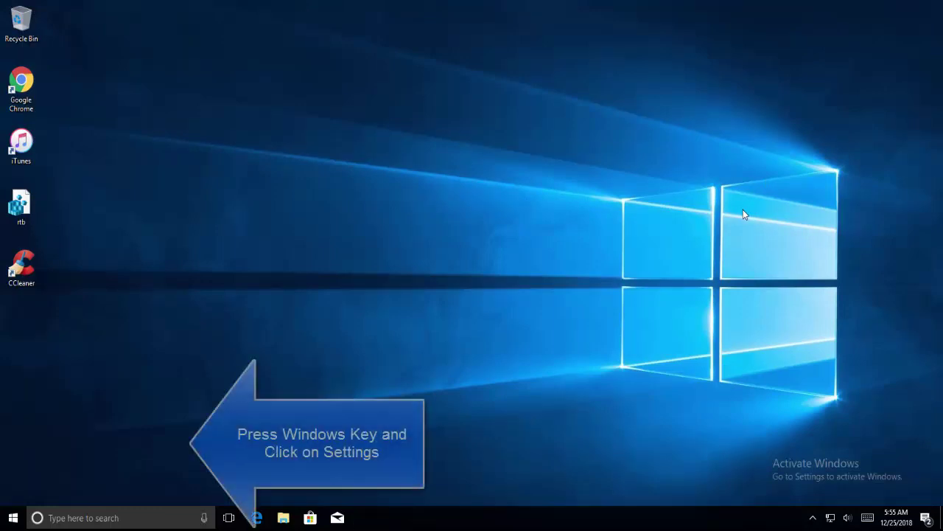
# Step: Restart the PC into Advanced startup from the Recovery options under Update & security in Windows Settings
pyautogui.press('super')
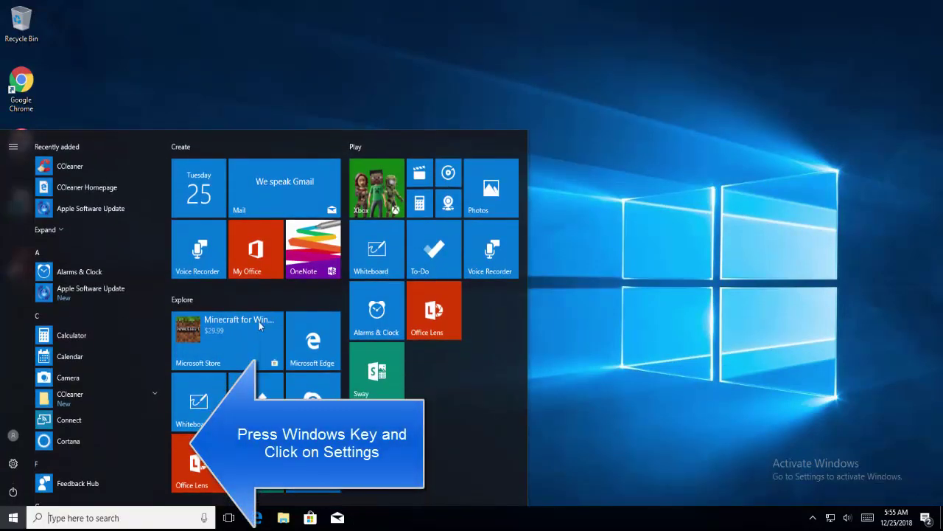
pyautogui.click(13, 462)
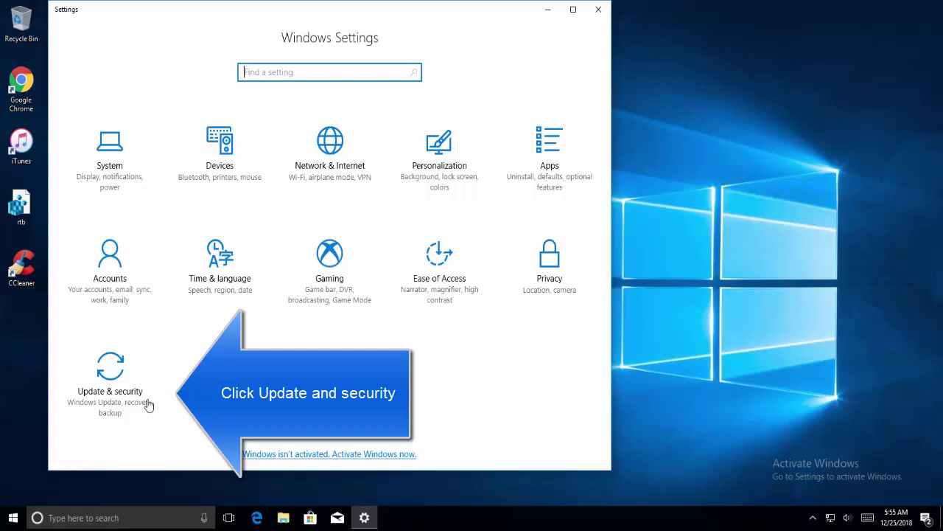
pyautogui.click(114, 373)
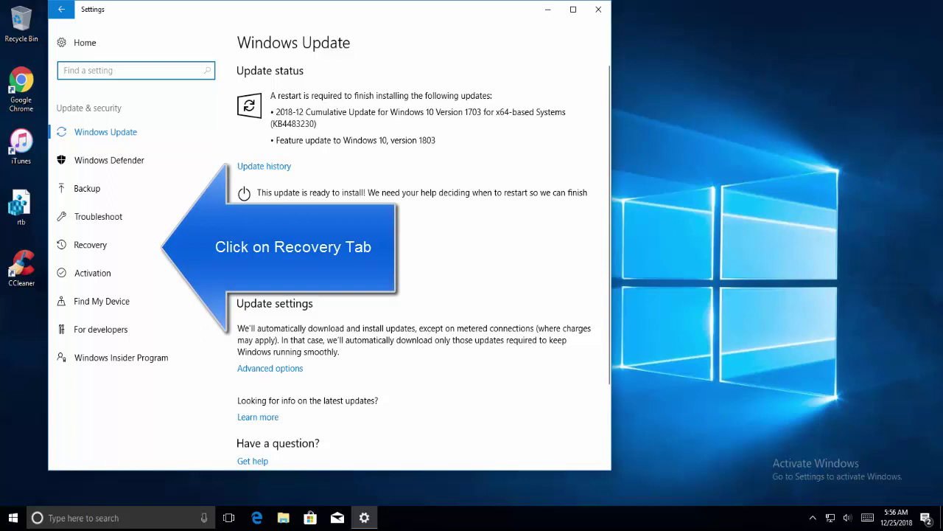
pyautogui.click(95, 251)
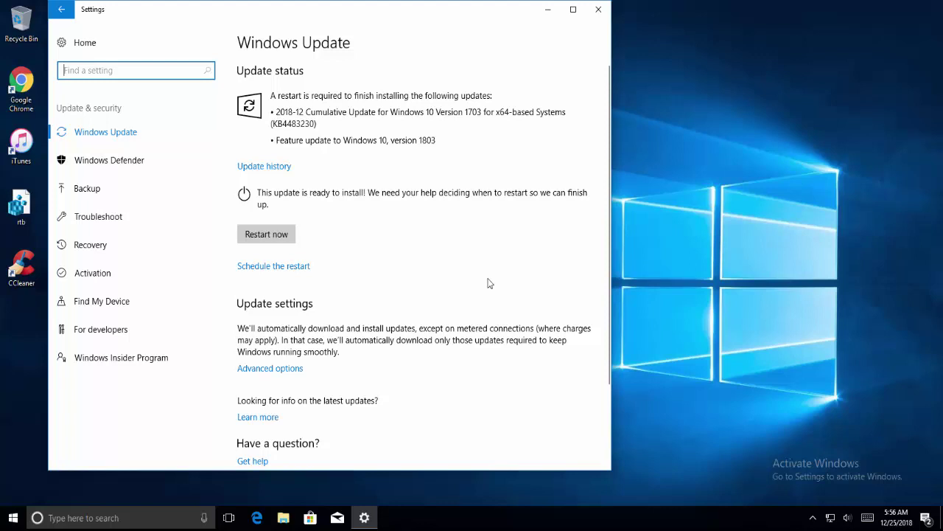
pyautogui.click(127, 251)
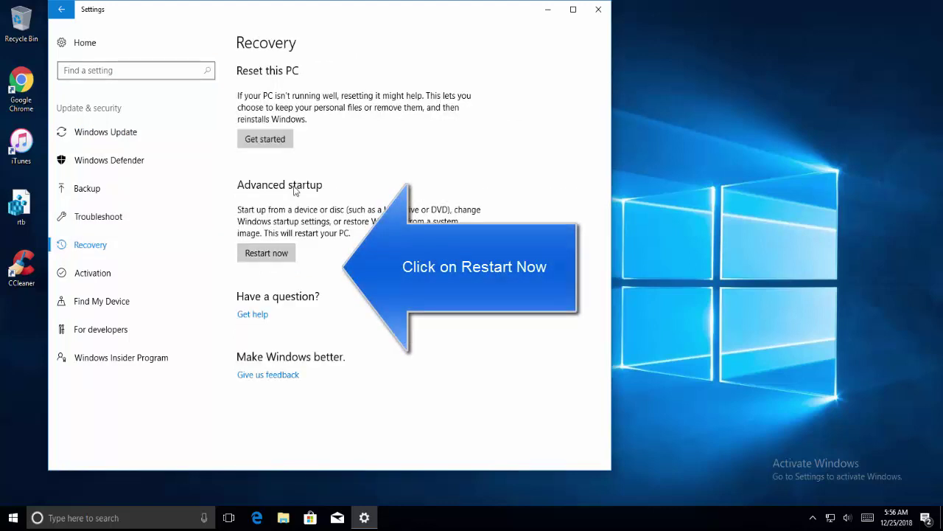
pyautogui.click(294, 253)
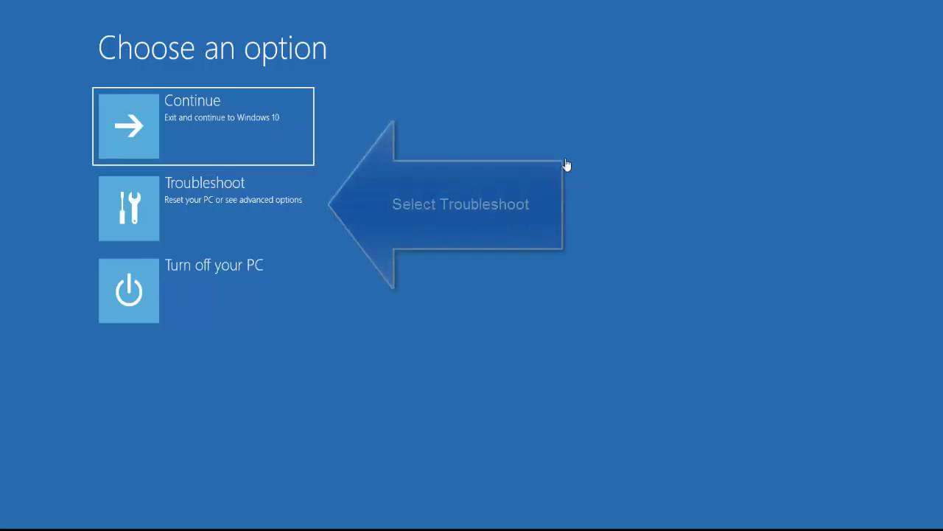
# Step: Choose Reset this PC from the Troubleshoot options, continue with the administrative account and start the reset
pyautogui.click(249, 205)
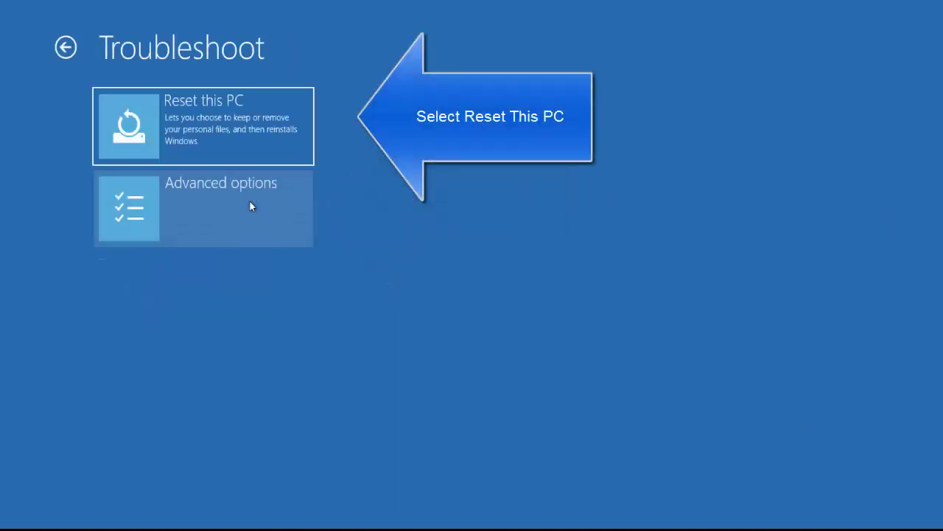
pyautogui.click(225, 140)
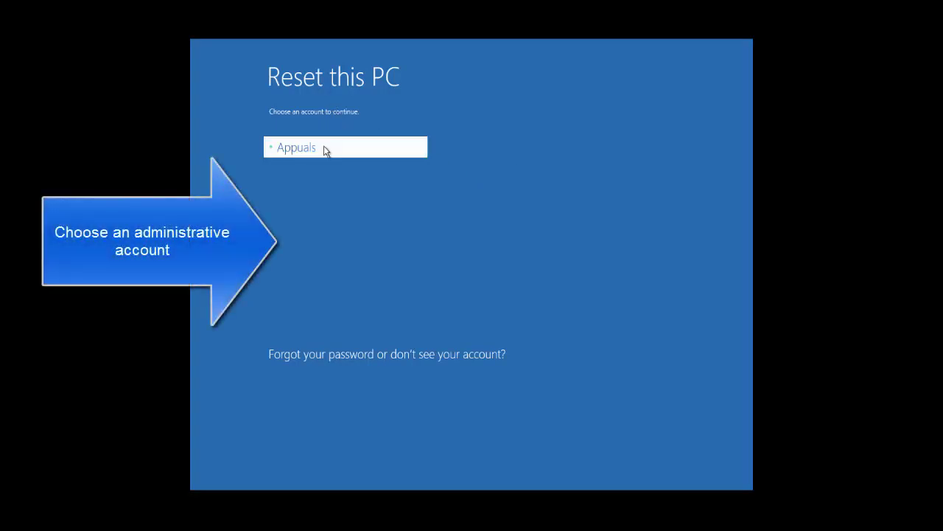
pyautogui.click(372, 151)
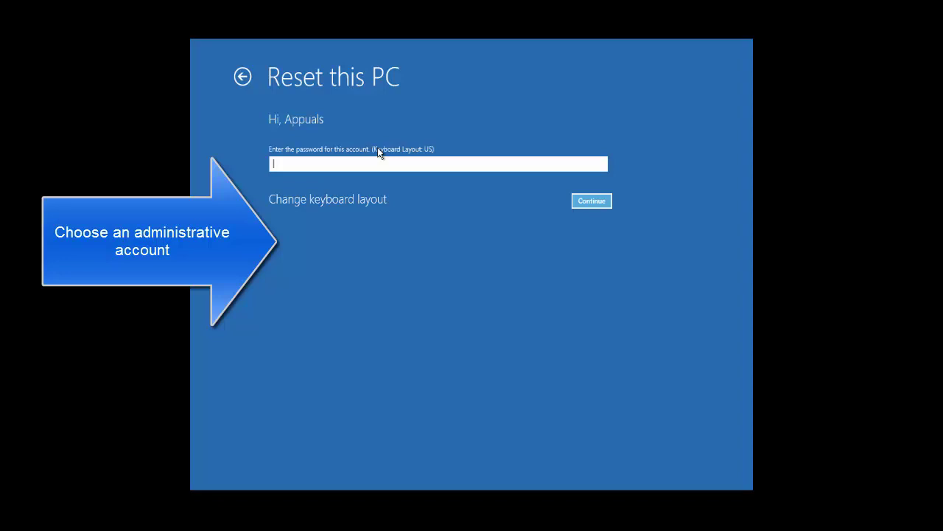
pyautogui.click(609, 204)
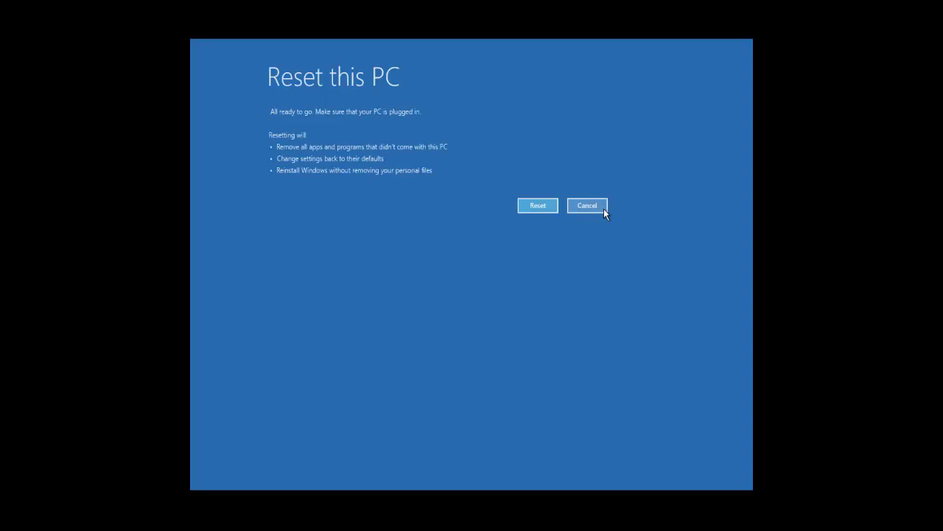
pyautogui.click(525, 209)
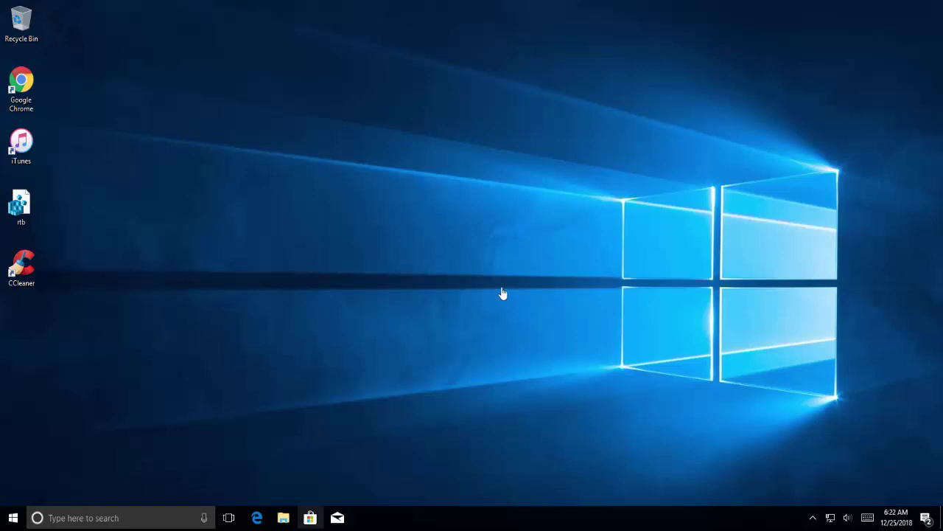
pyautogui.press('Tab')
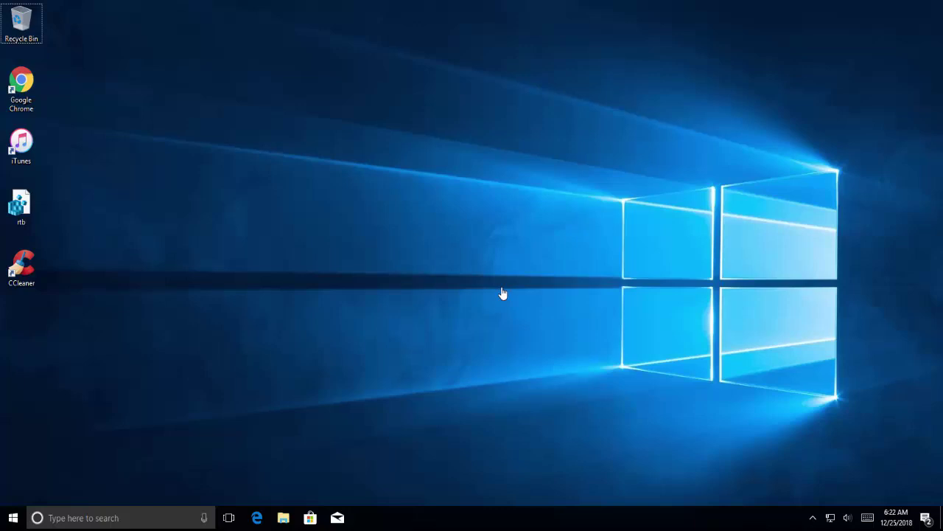
pyautogui.press('super+r')
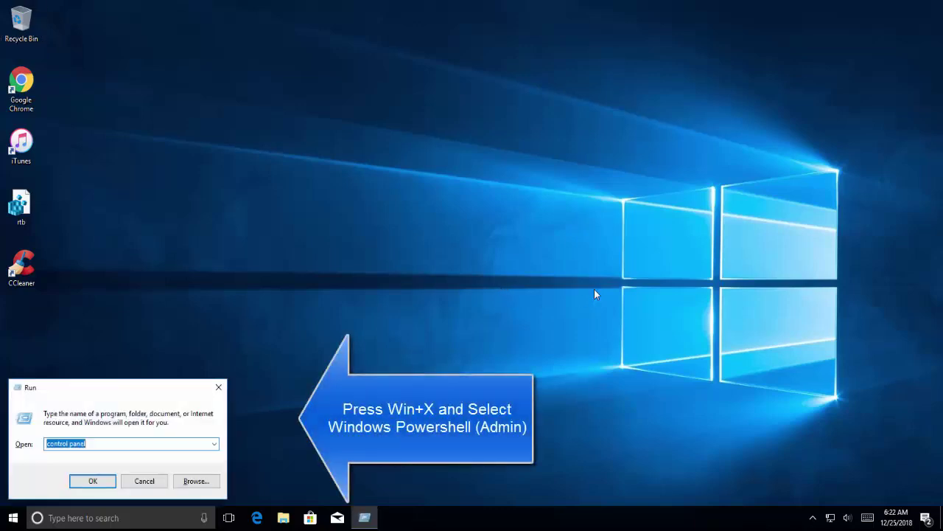
pyautogui.click(219, 387)
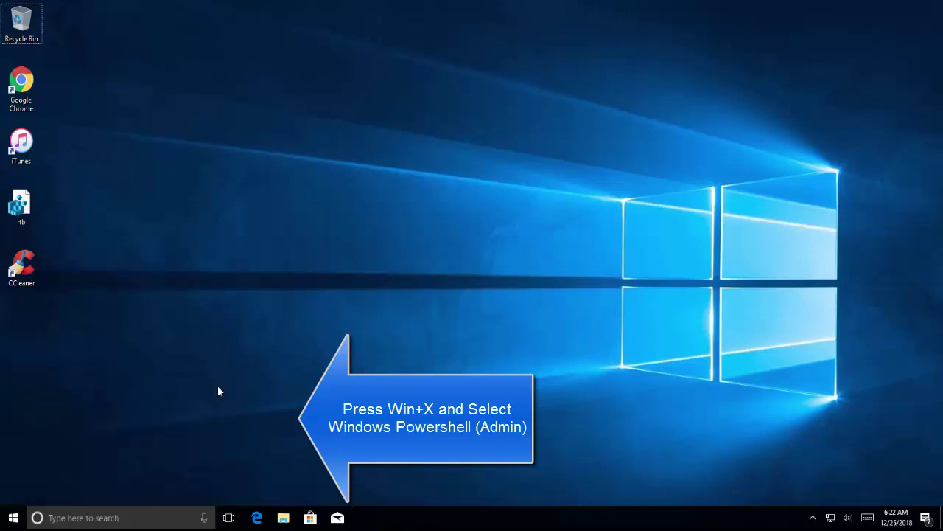
# Step: Open Windows PowerShell as administrator and start a system file scan with "sfc /scannow"
pyautogui.press('super+x')
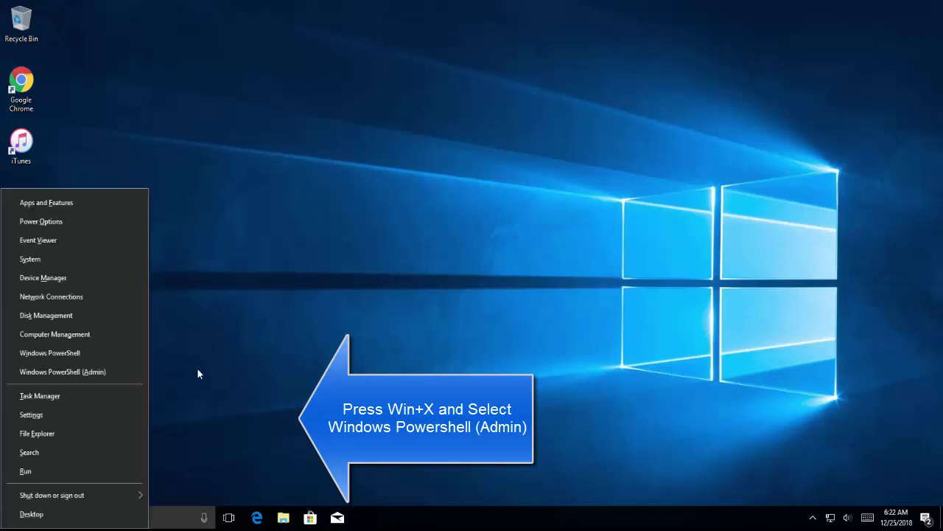
pyautogui.click(138, 372)
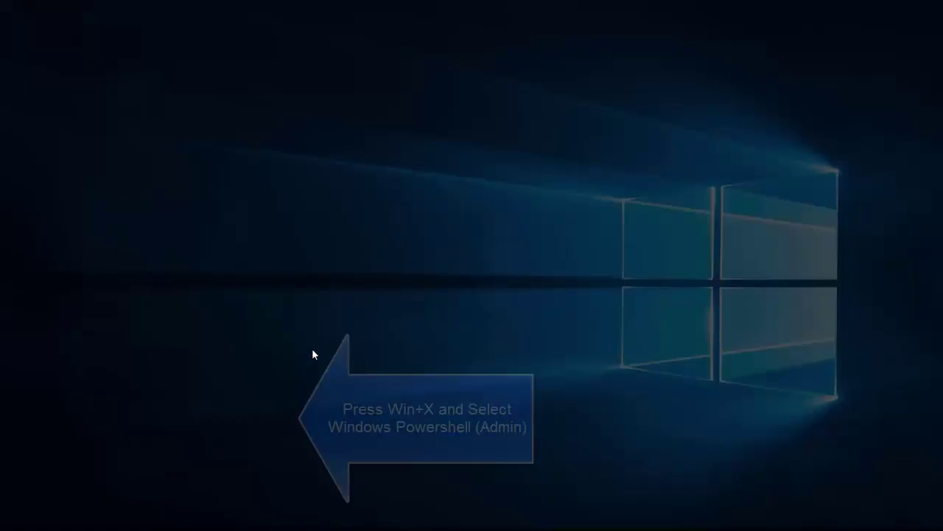
pyautogui.click(415, 336)
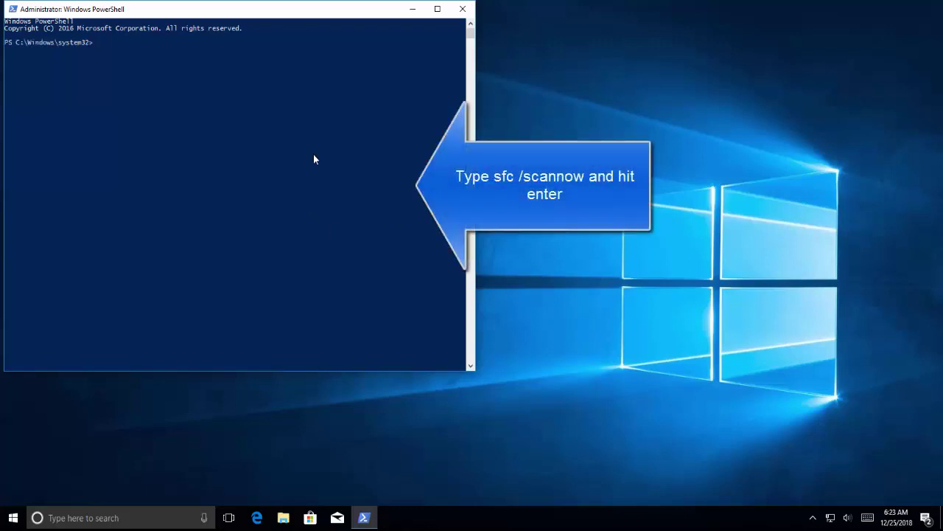
pyautogui.write('fc /scannow')
pyautogui.press('Return')
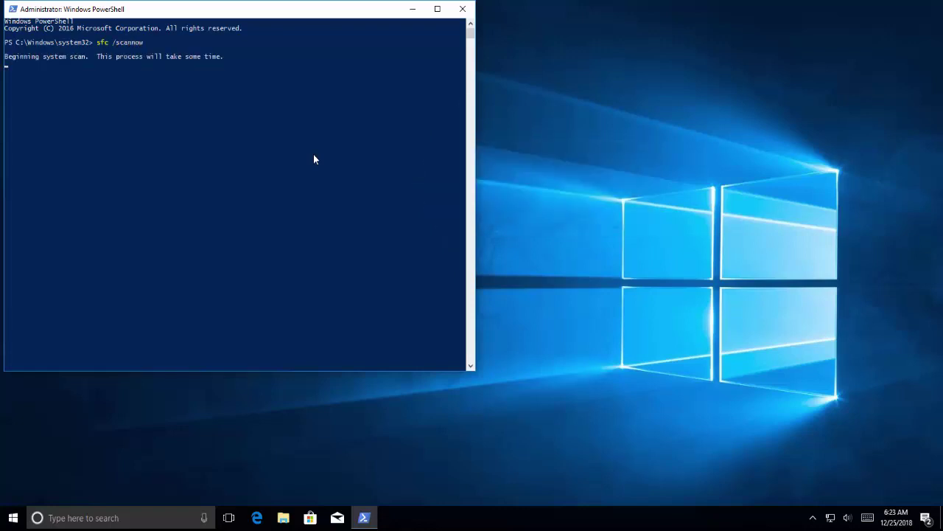